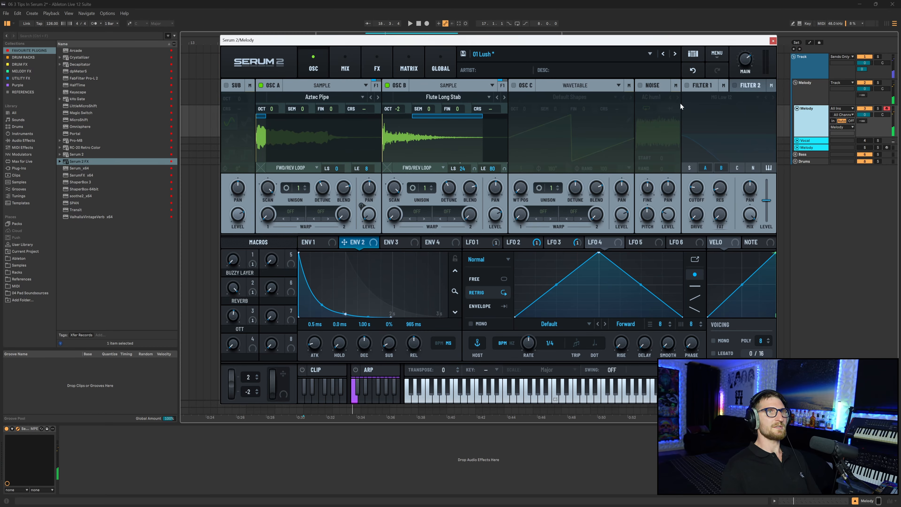
# Enable Filter 1 and assign Envelope 2 to modulate its cutoff.
pyautogui.click(687, 85)
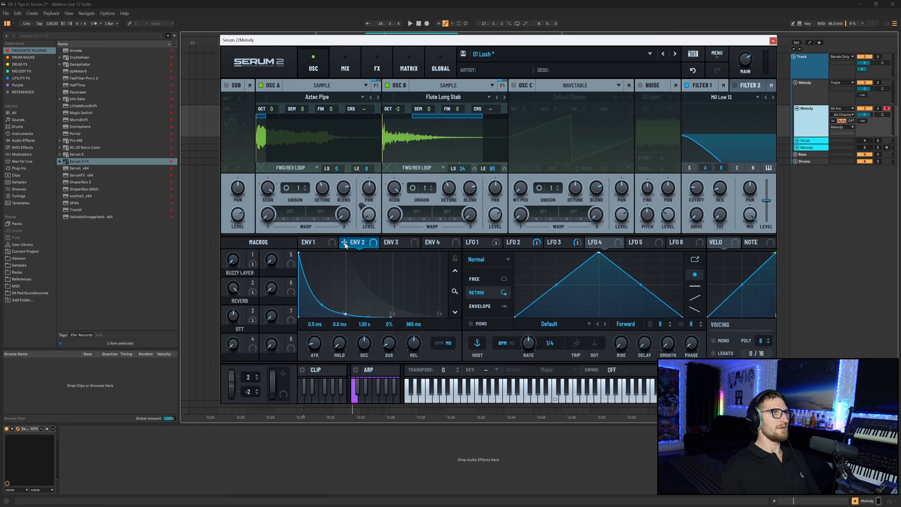
pyautogui.moveTo(344, 242); pyautogui.dragTo(697, 188)
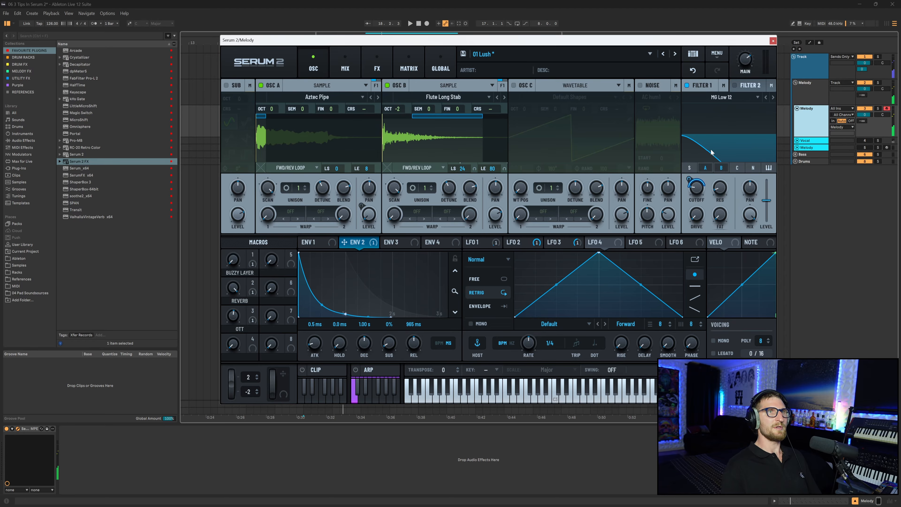
# Set the Filter 1 graph's display mode to Frequency Response & FFT.
pyautogui.rightClick(723, 128)
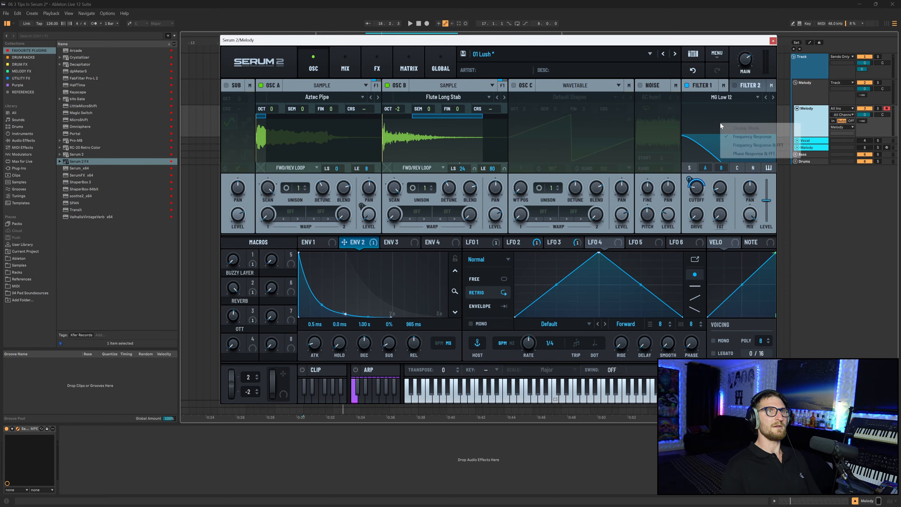
pyautogui.rightClick(720, 123)
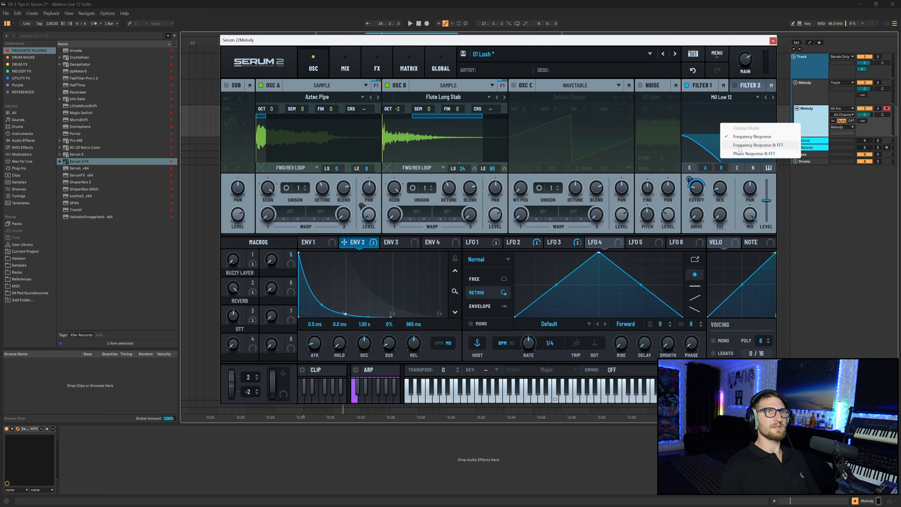
pyautogui.click(764, 146)
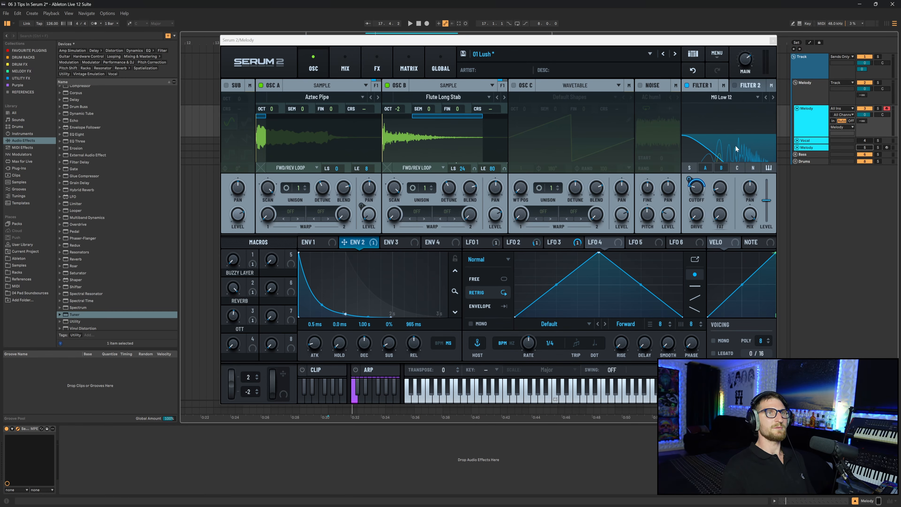
# Play the melody to watch Filter 1's response, and lower its cutoff slightly.
pyautogui.press('space')
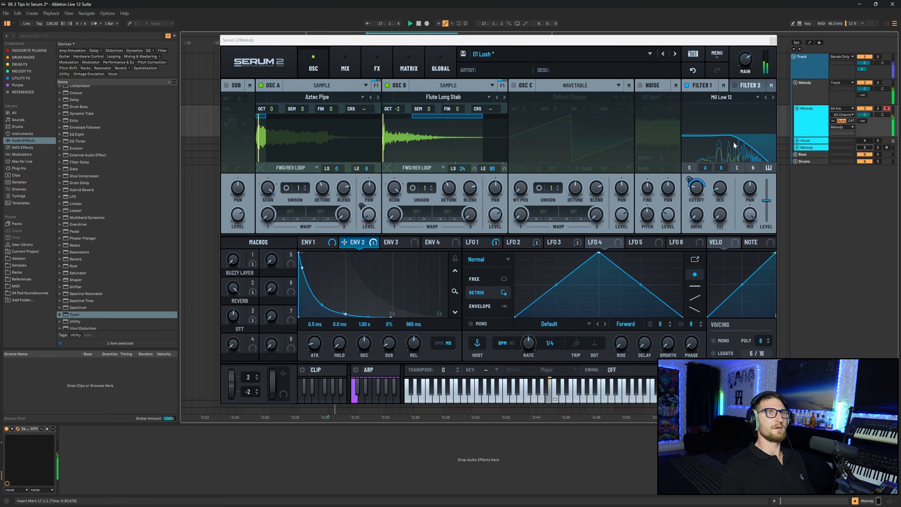
pyautogui.press('space')
pyautogui.press('space')
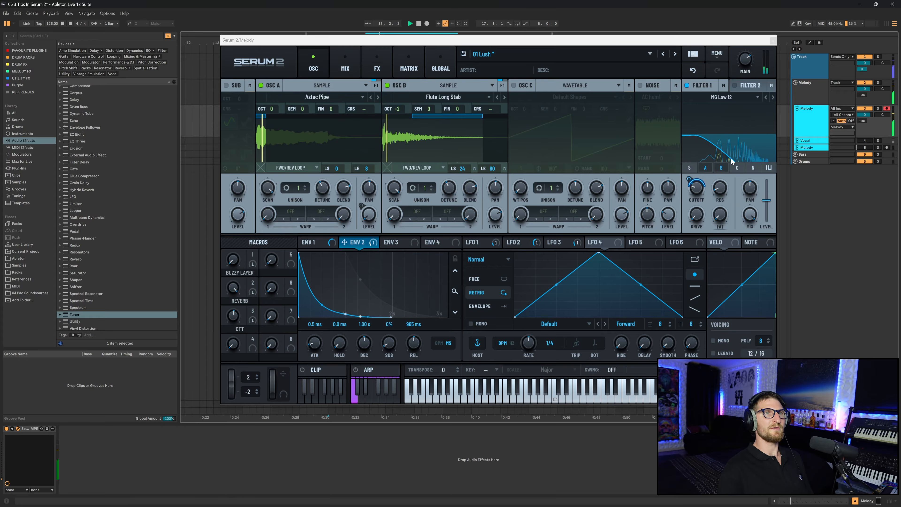
pyautogui.moveTo(698, 190)
pyautogui.mouseDown()
pyautogui.moveTo(705, 174)
pyautogui.moveTo(700, 197)
pyautogui.mouseUp()
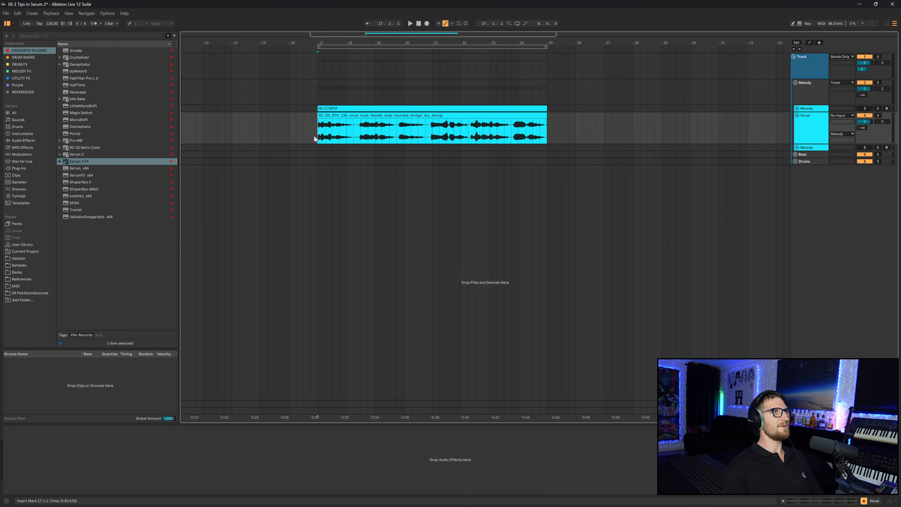
# Load Serum 2 FX on the Vocal track and add a Plate reverb with its mix at about 44%.
pyautogui.press('space')
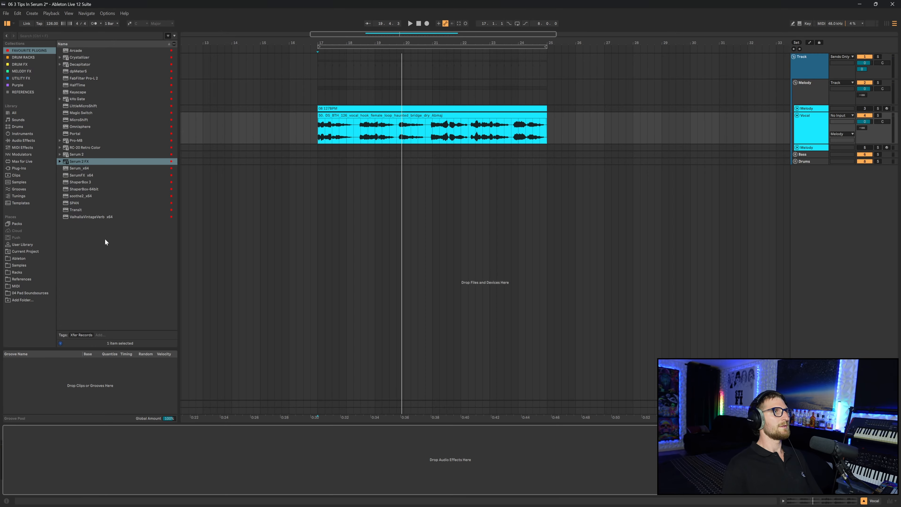
pyautogui.doubleClick(79, 161)
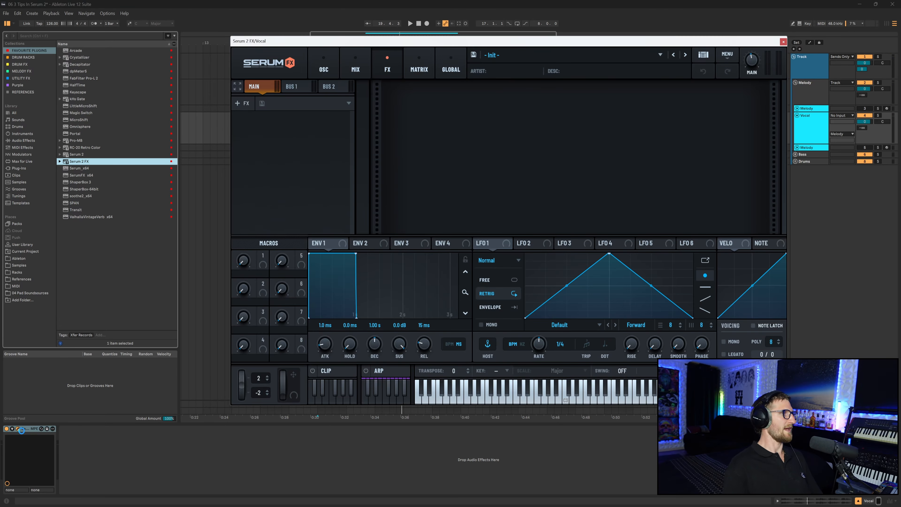
pyautogui.click(255, 127)
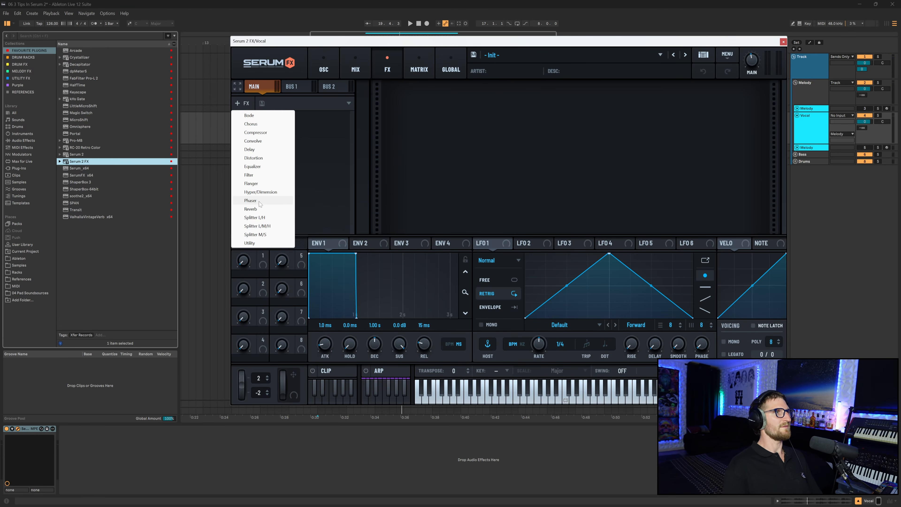
pyautogui.click(257, 209)
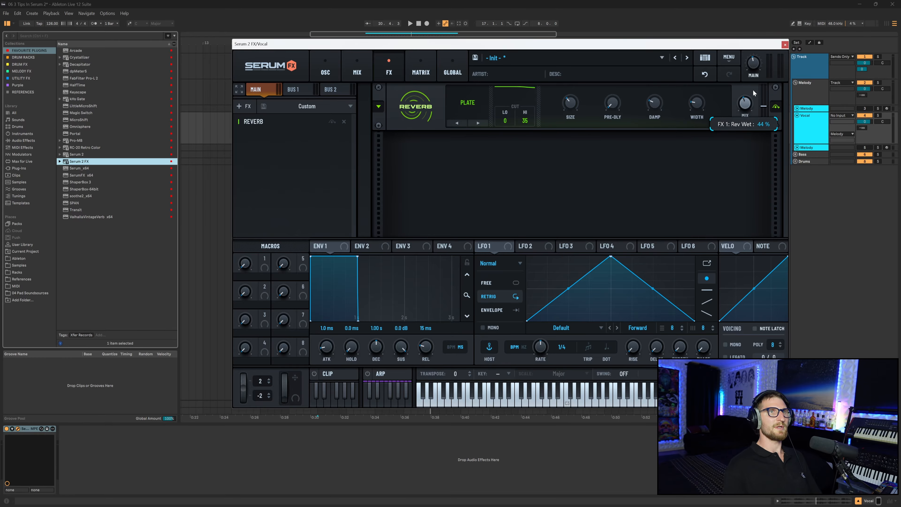
pyautogui.moveTo(754, 86); pyautogui.dragTo(754, 84)
pyautogui.press('space')
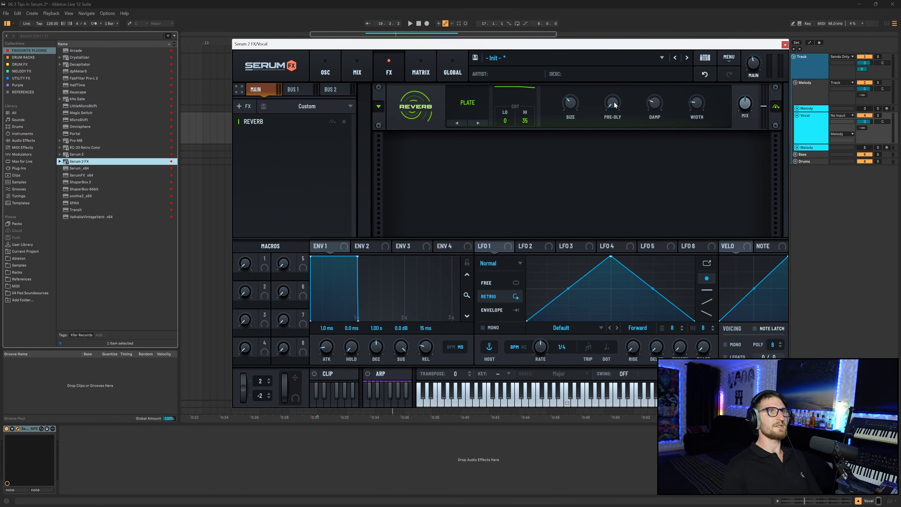
# Switch the reverb's pre-delay to BPM sync and raise it from its default for the vocal.
pyautogui.rightClick(613, 103)
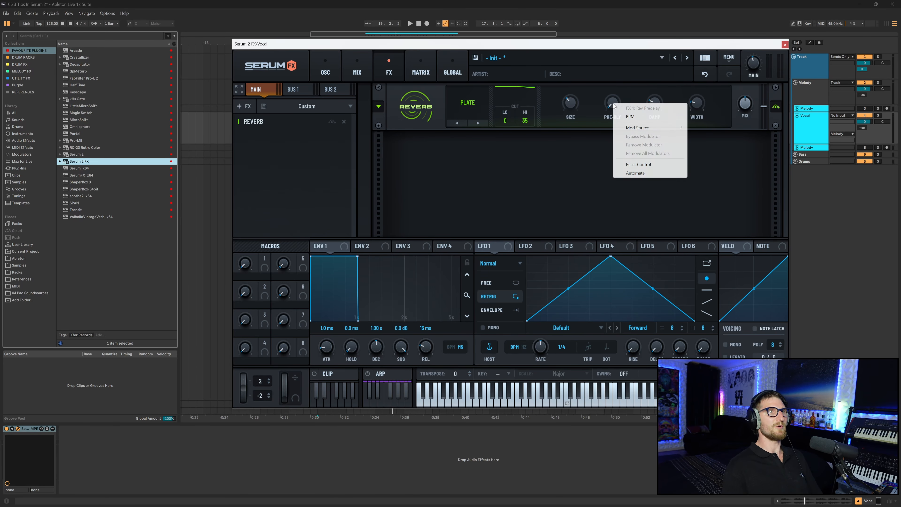
pyautogui.click(633, 118)
pyautogui.moveTo(612, 107); pyautogui.dragTo(627, 70)
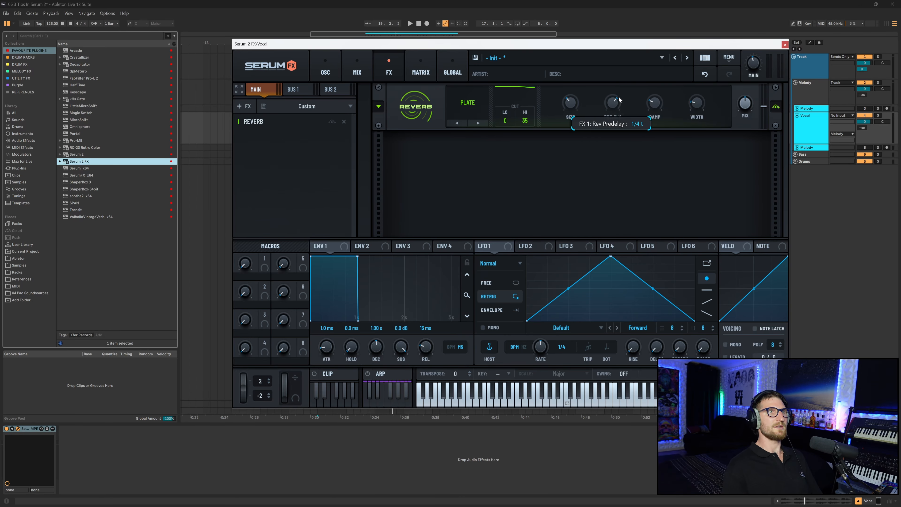
pyautogui.doubleClick(617, 105)
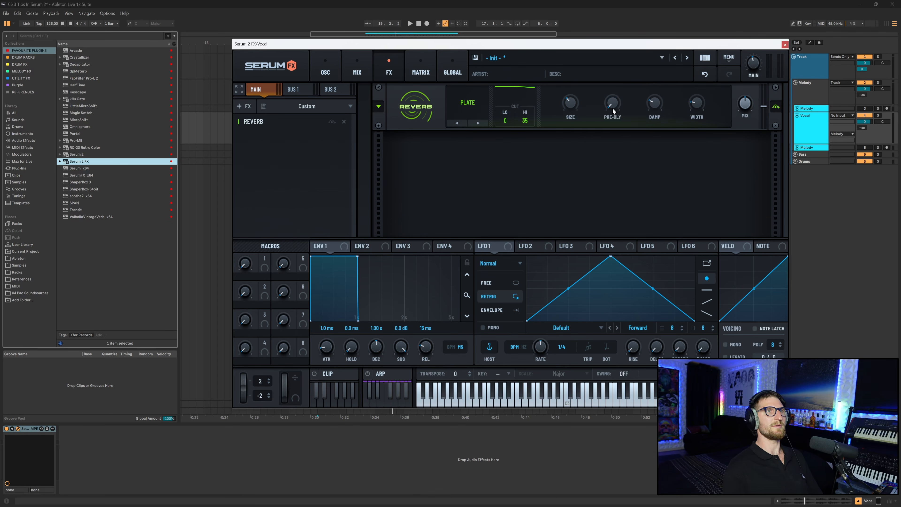
pyautogui.moveTo(614, 106); pyautogui.dragTo(622, 49)
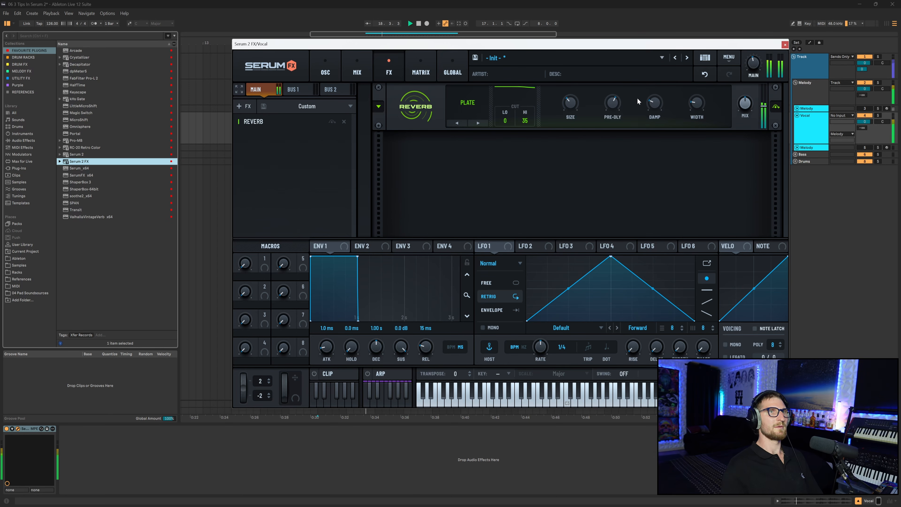
pyautogui.moveTo(615, 103)
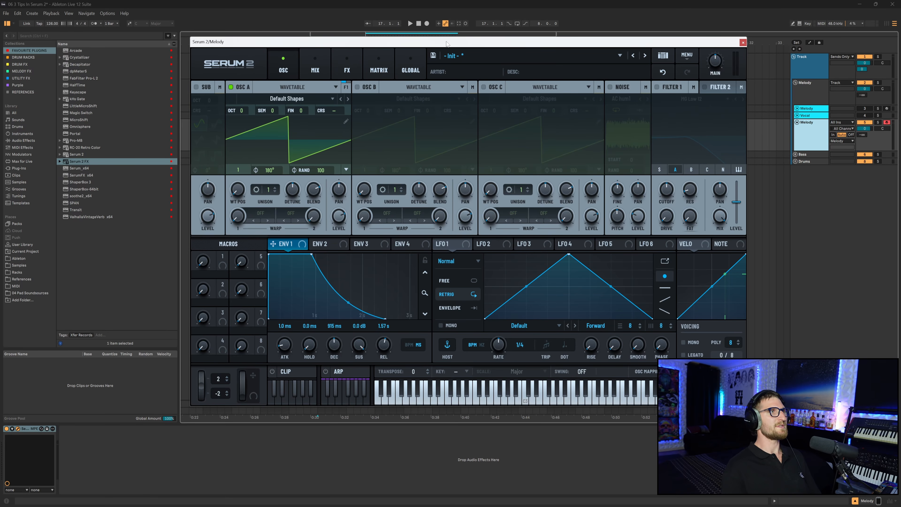
# Browse the Samples place to 01 Splice > Melodic One-Shots > Mixed and preview the first four one-shots.
pyautogui.click(21, 265)
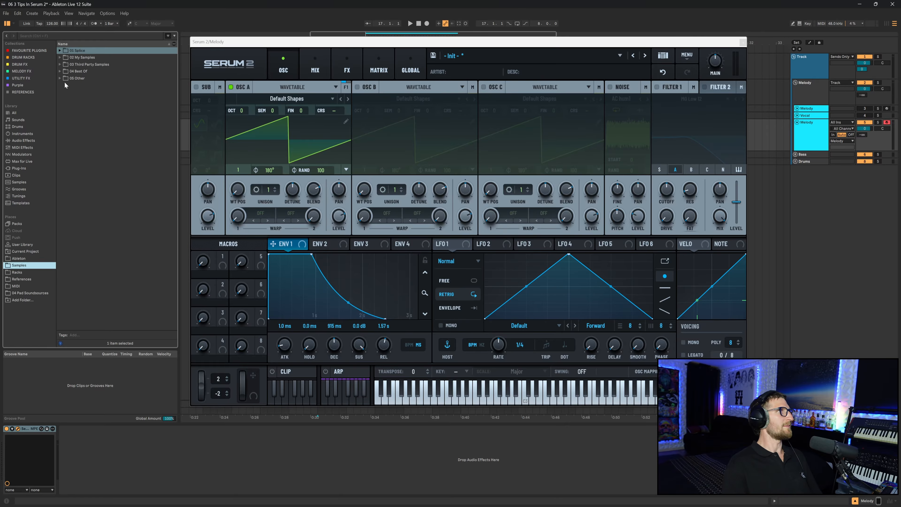
pyautogui.click(60, 51)
pyautogui.click(85, 148)
pyautogui.click(65, 148)
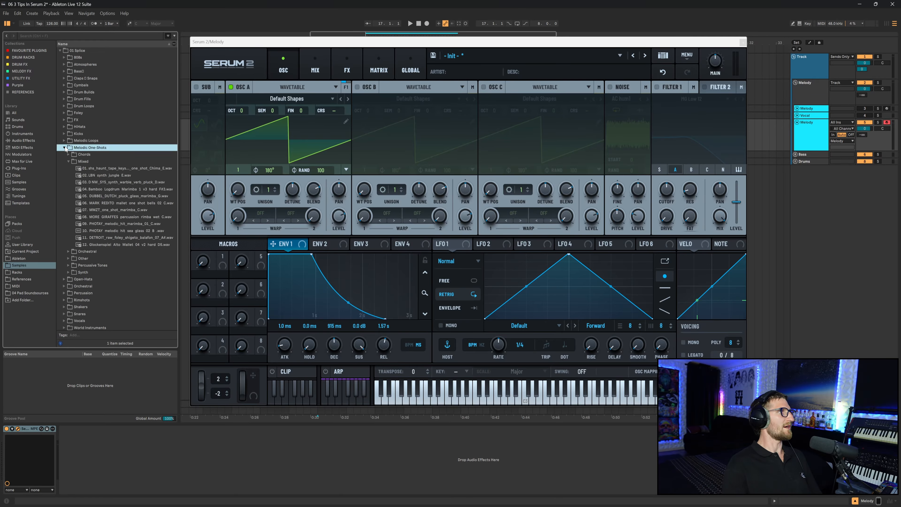
pyautogui.click(110, 170)
pyautogui.click(117, 175)
pyautogui.click(122, 183)
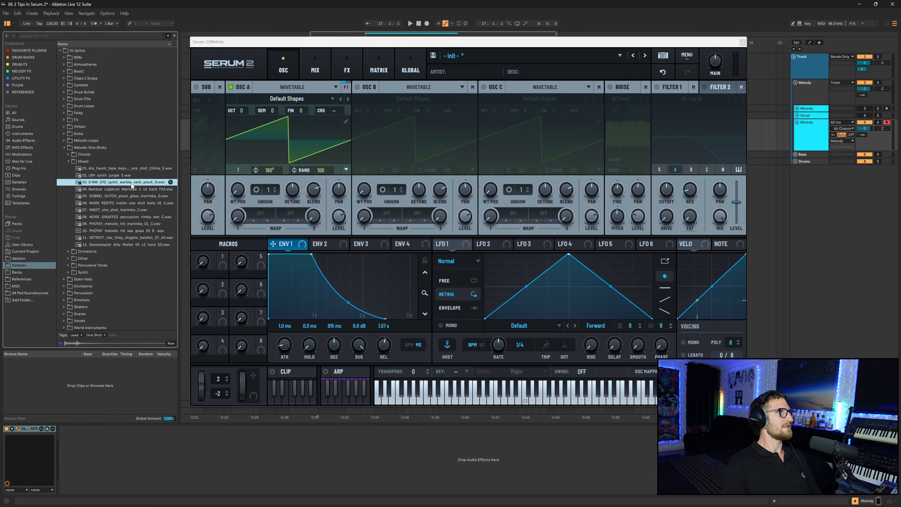
pyautogui.click(132, 190)
# Change oscillator A to Sample mode and load the 01 tape keys analog piano one-shot from the Mixed folder.
pyautogui.click(336, 87)
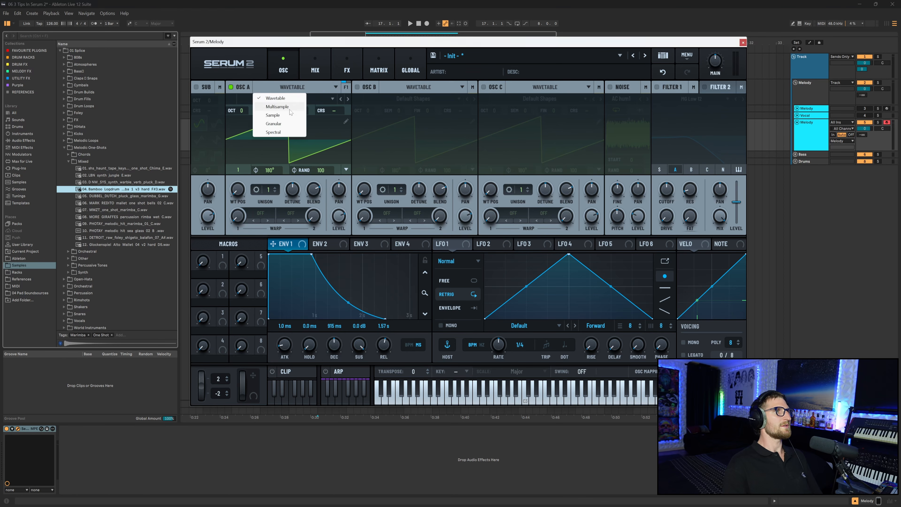
pyautogui.click(271, 115)
pyautogui.click(134, 167)
pyautogui.moveTo(126, 169); pyautogui.dragTo(288, 134)
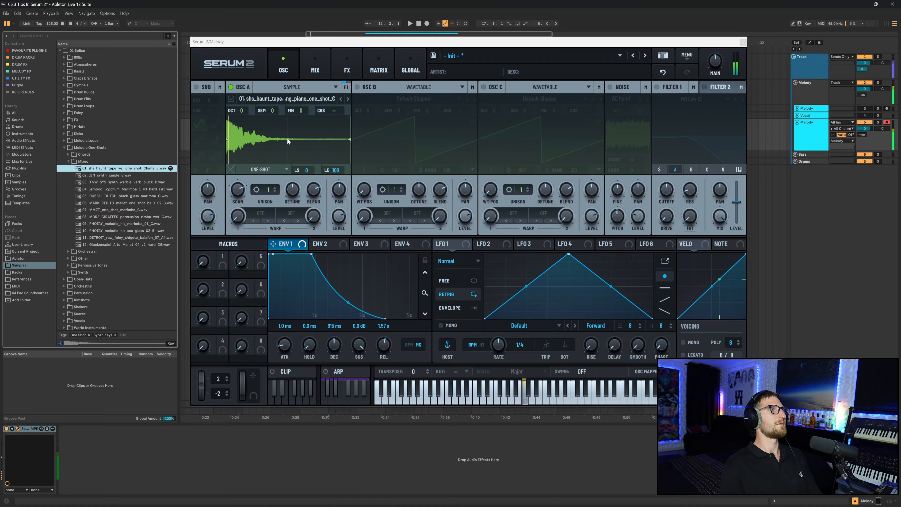
# Step oscillator A forward through the folder's samples to the 06 mallet one-shot bells sample.
pyautogui.click(347, 100)
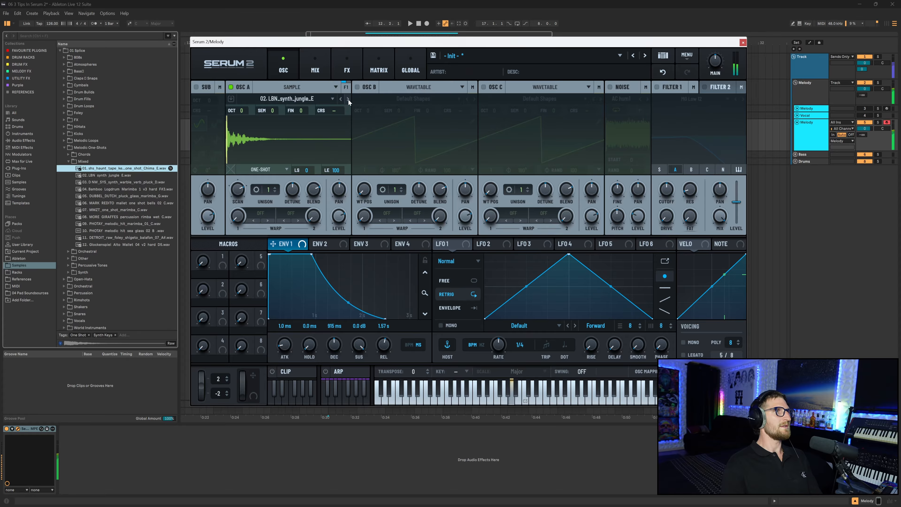
pyautogui.click(348, 99)
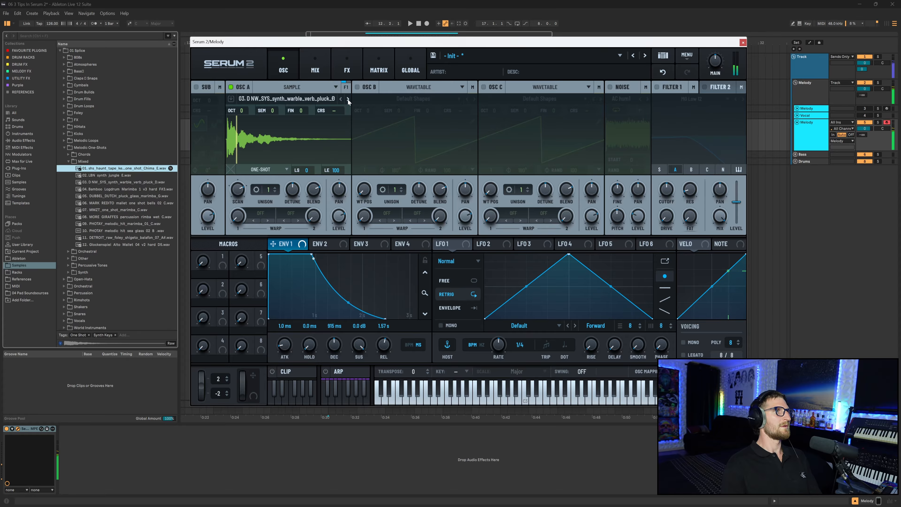
pyautogui.click(348, 98)
pyautogui.click(348, 99)
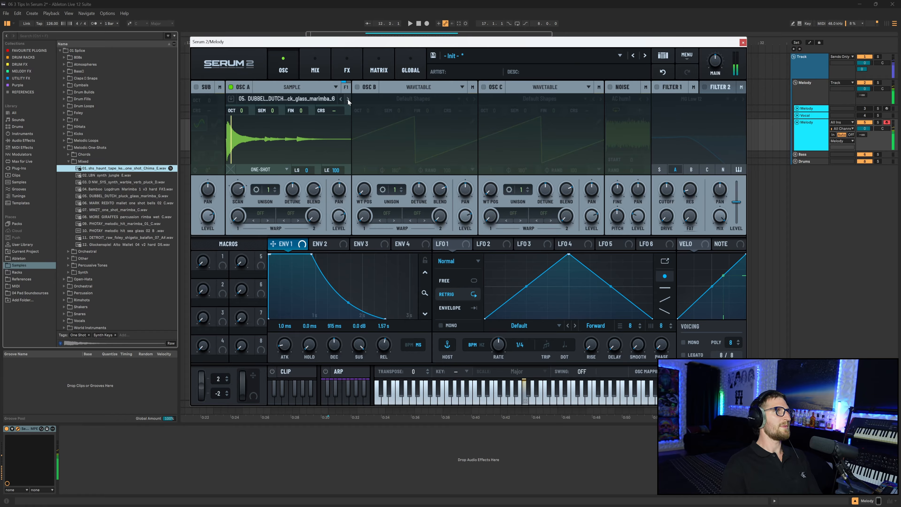
pyautogui.click(348, 99)
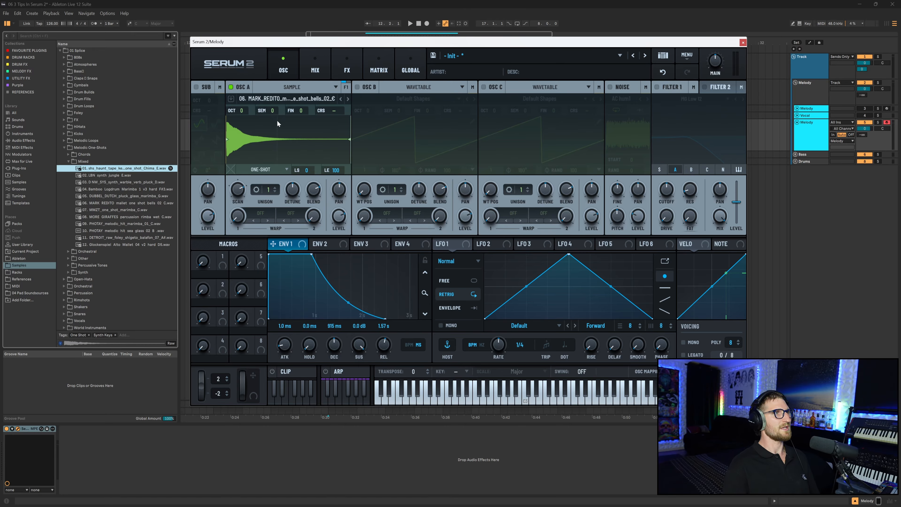
# Reveal the 01 tape keys piano one-shot's Mixed folder in File Explorer.
pyautogui.click(125, 168)
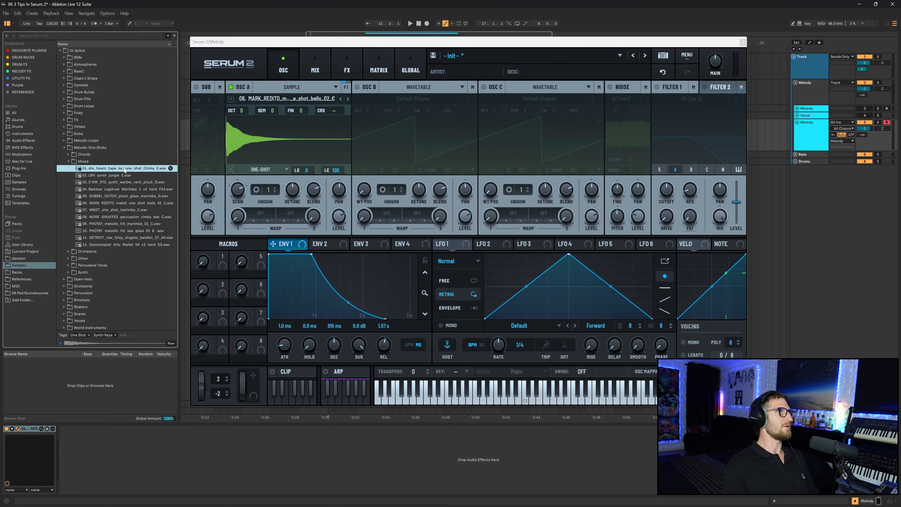
pyautogui.rightClick(124, 169)
pyautogui.click(153, 221)
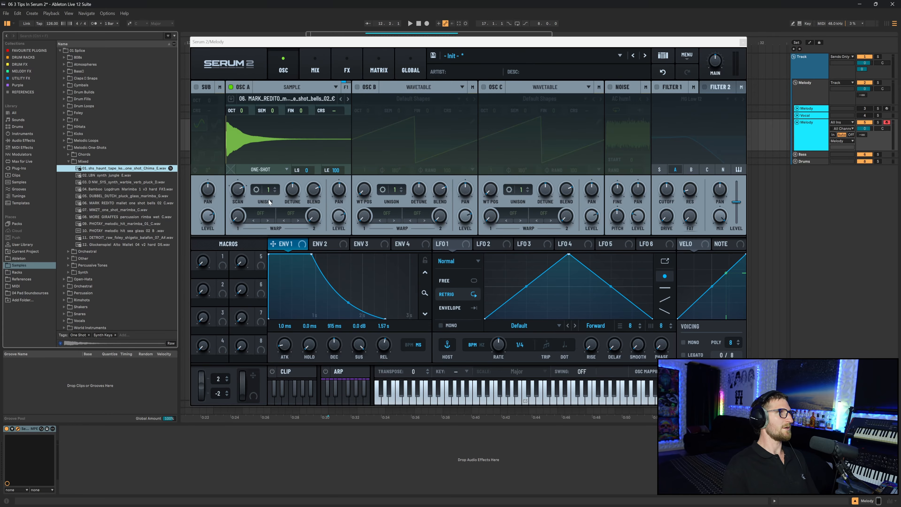
# Select the twelve audio samples numbered 01 to 12, excluding the companion files ending in .wav, and copy them.
pyautogui.keyDown('ctrl'); pyautogui.click(350, 163); pyautogui.keyUp('ctrl')
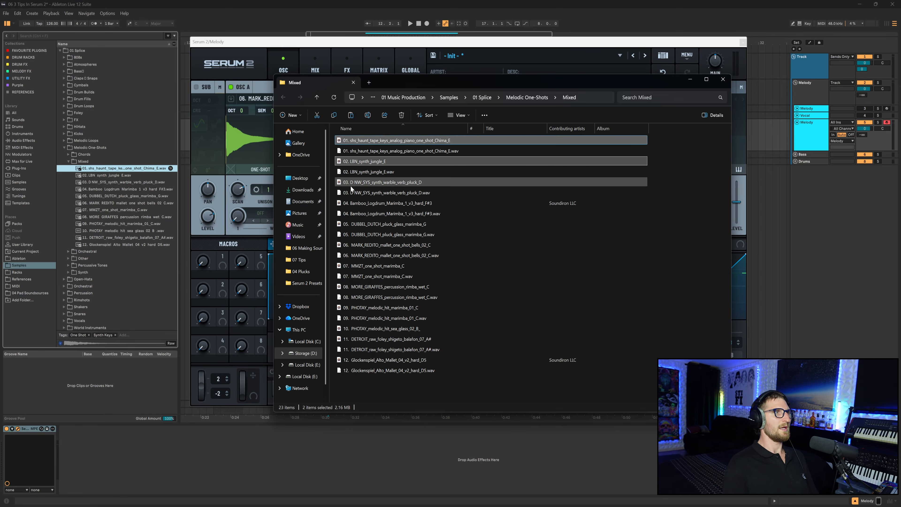
pyautogui.keyDown('ctrl'); pyautogui.click(352, 183); pyautogui.keyUp('ctrl')
pyautogui.keyDown('ctrl'); pyautogui.click(356, 203); pyautogui.keyUp('ctrl')
pyautogui.keyDown('ctrl'); pyautogui.click(354, 223); pyautogui.keyUp('ctrl')
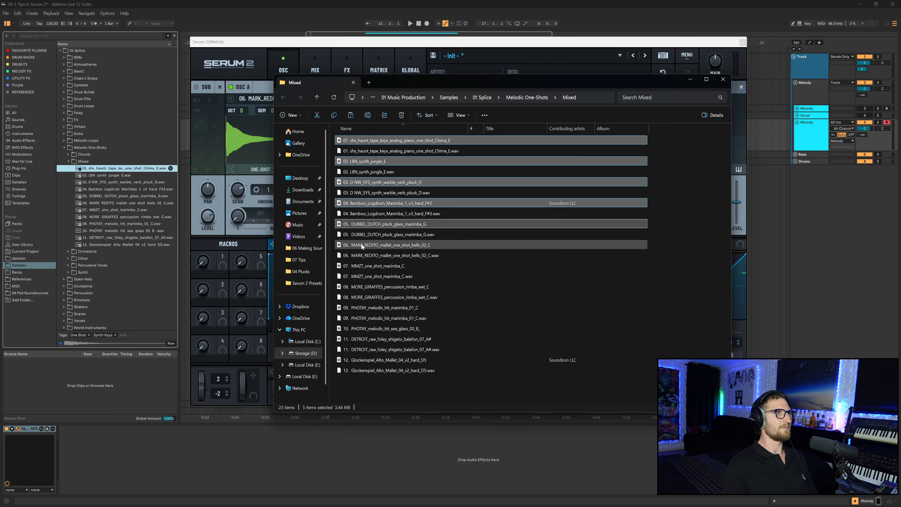
pyautogui.keyDown('ctrl'); pyautogui.click(361, 245); pyautogui.keyUp('ctrl')
pyautogui.keyDown('ctrl'); pyautogui.click(360, 268); pyautogui.keyUp('ctrl')
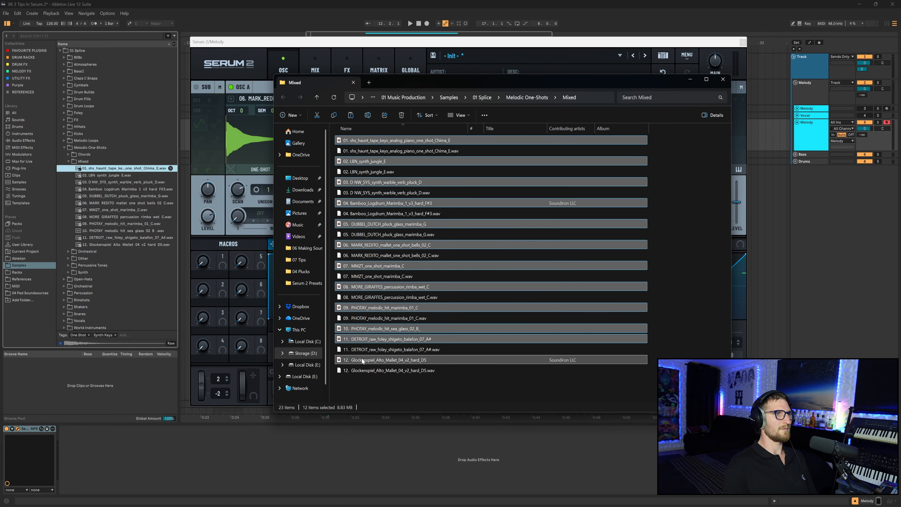
pyautogui.rightClick(362, 360)
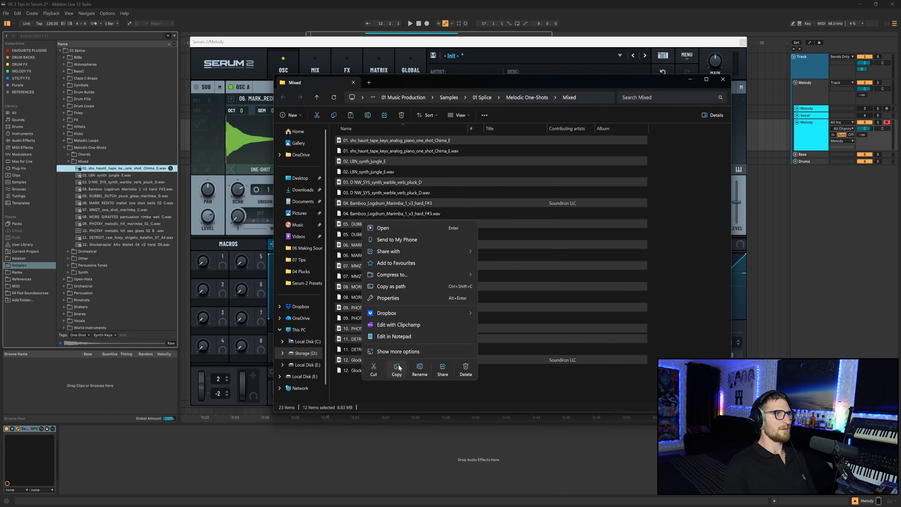
pyautogui.click(398, 367)
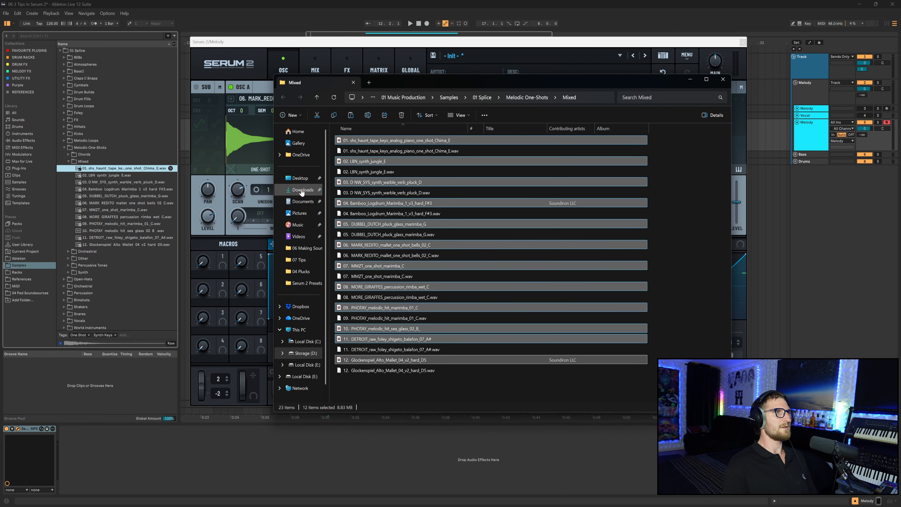
# Paste the copied samples into Documents > Xfer > Serum 2 Presets > Samples > User > 03 User > 07 Splice One-Shots > Mixed.
pyautogui.click(303, 202)
pyautogui.doubleClick(357, 275)
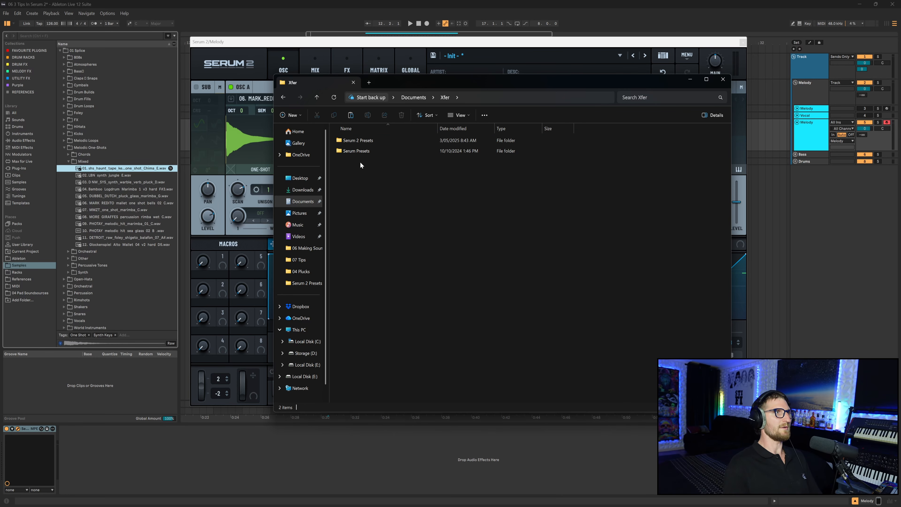
pyautogui.doubleClick(359, 140)
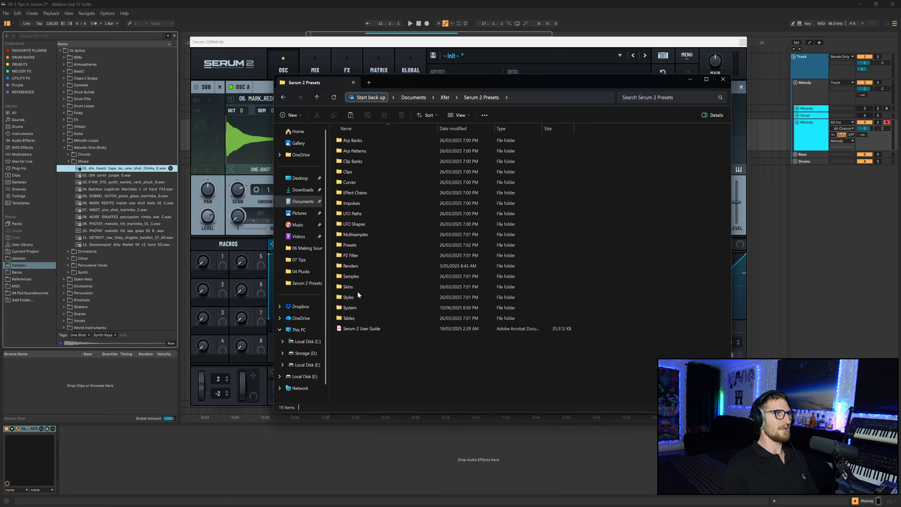
pyautogui.doubleClick(352, 276)
pyautogui.doubleClick(354, 160)
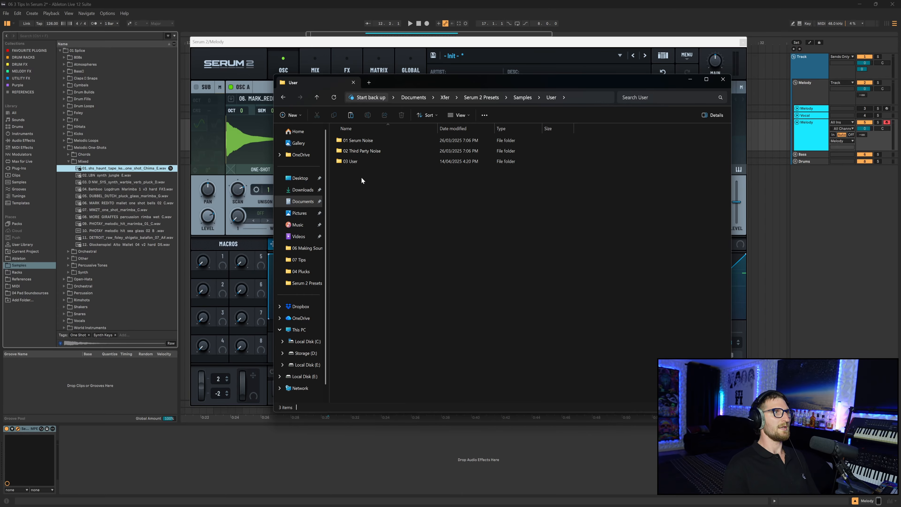
pyautogui.doubleClick(354, 161)
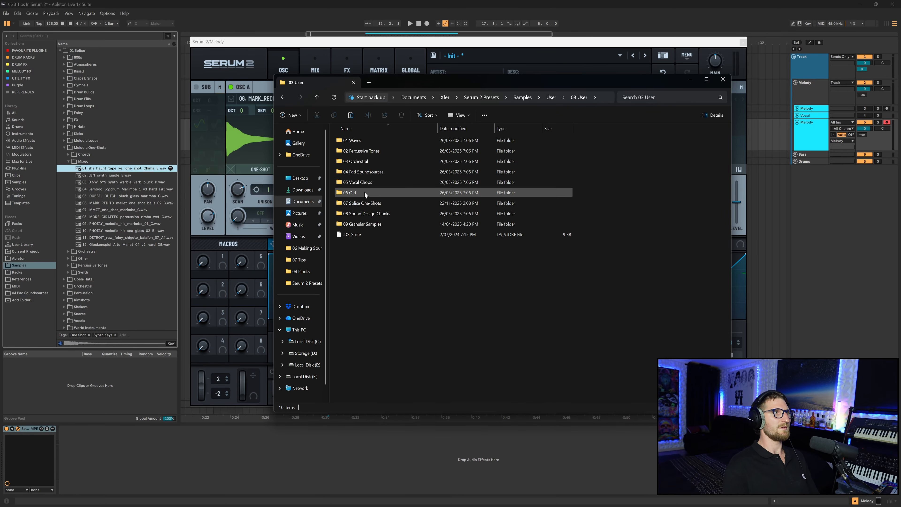
pyautogui.doubleClick(365, 204)
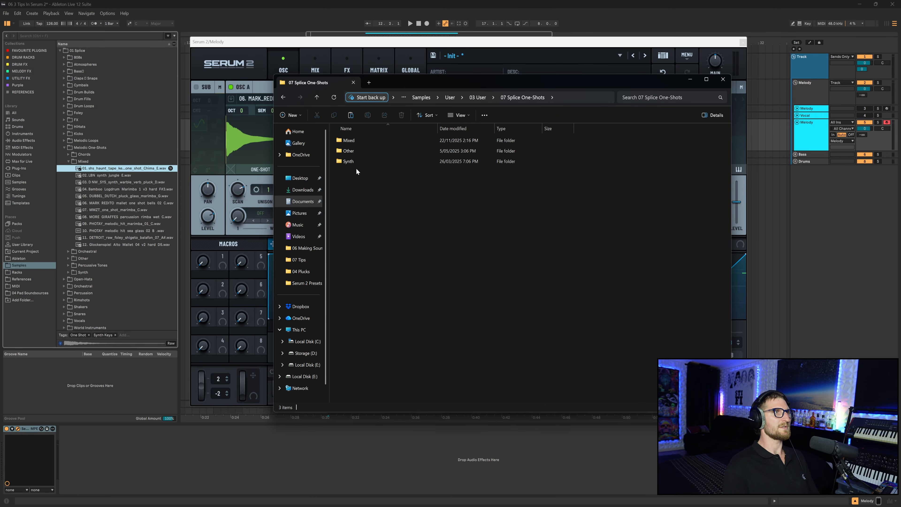
pyautogui.doubleClick(350, 139)
pyautogui.rightClick(382, 203)
pyautogui.press('Escape')
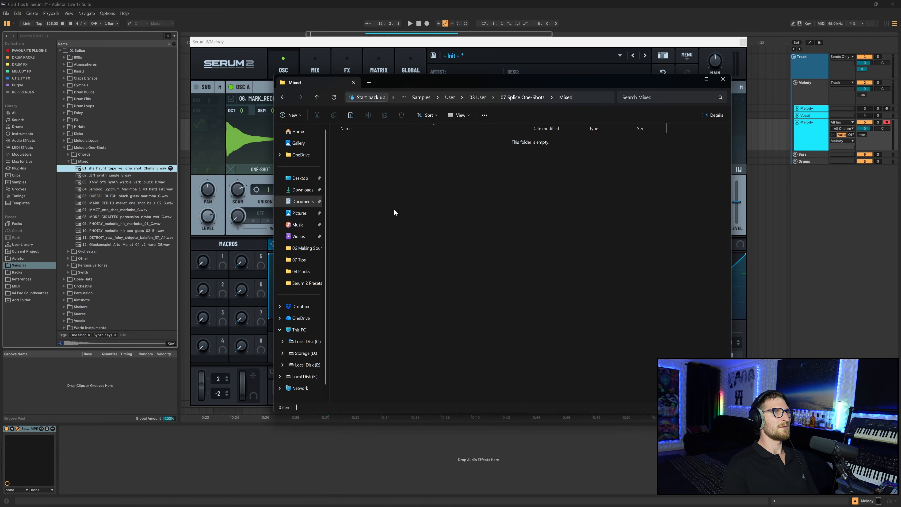
# Append the octave number 3 to the root note ending the file names of samples 01, 02 and 03.
pyautogui.click(448, 141)
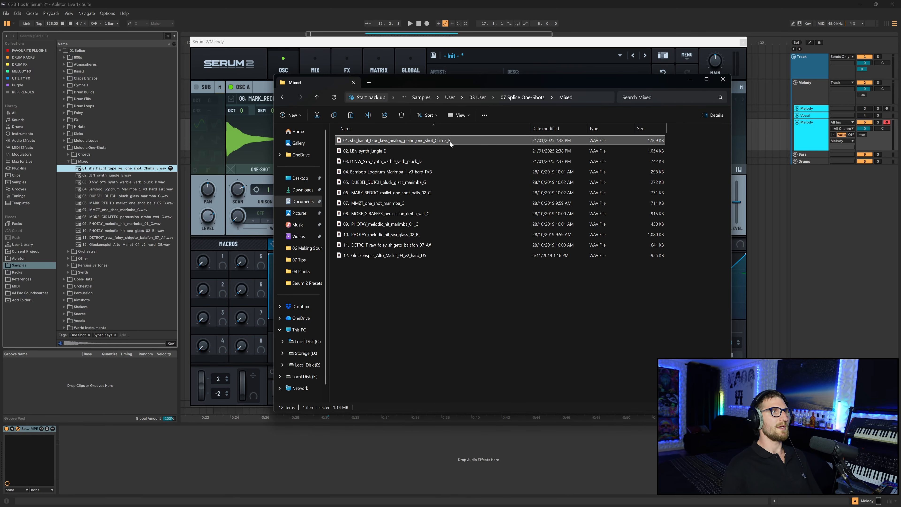
pyautogui.press('F2')
pyautogui.click(453, 141)
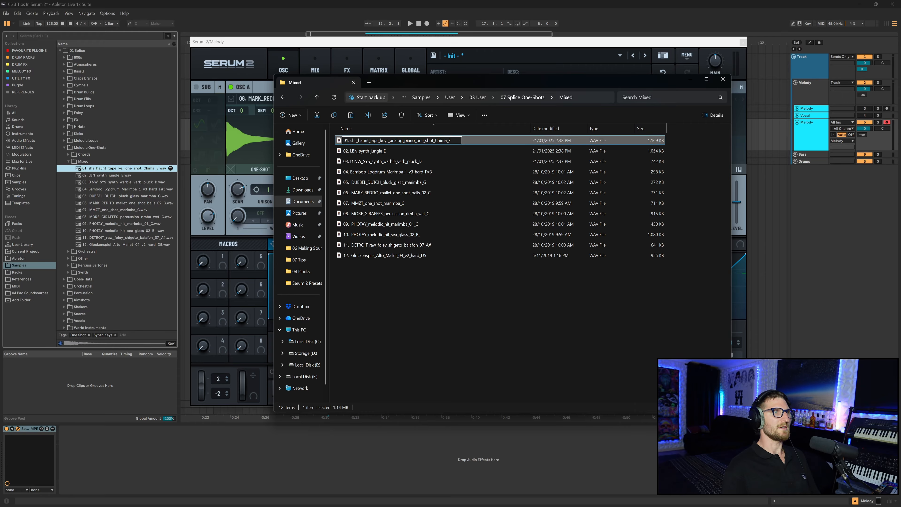
pyautogui.write('3')
pyautogui.click(386, 150)
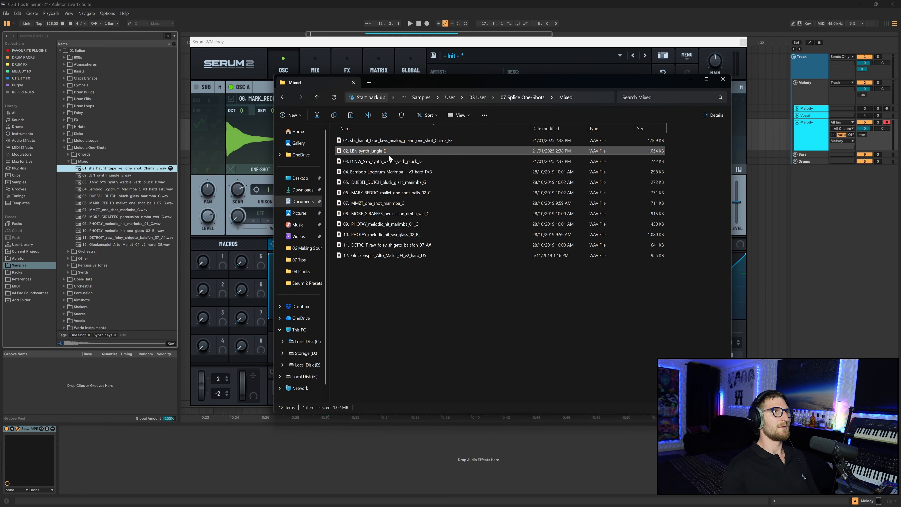
pyautogui.press('F2')
pyautogui.press('End')
pyautogui.write('3')
pyautogui.click(416, 162)
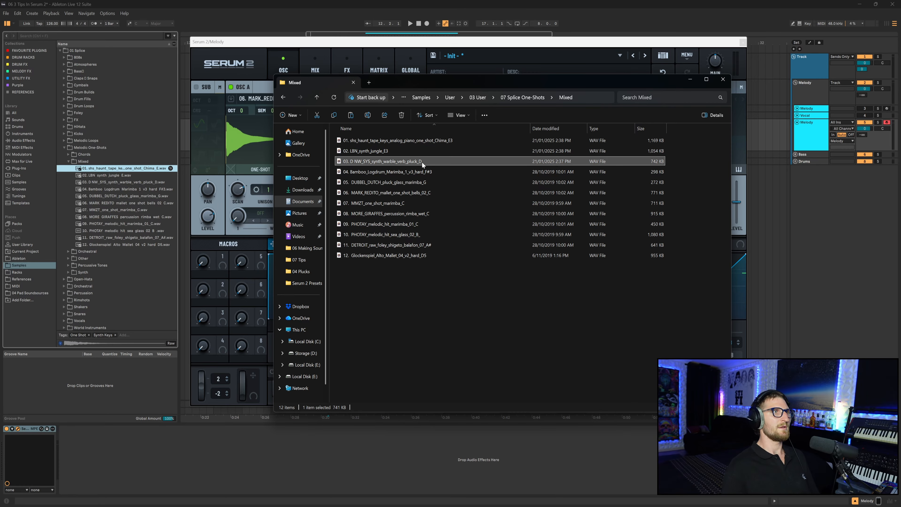
pyautogui.press('F2')
pyautogui.press('End')
pyautogui.write('3')
# Append the octave number 3 to the root note ending the file names of samples 05 through 11.
pyautogui.click(432, 172)
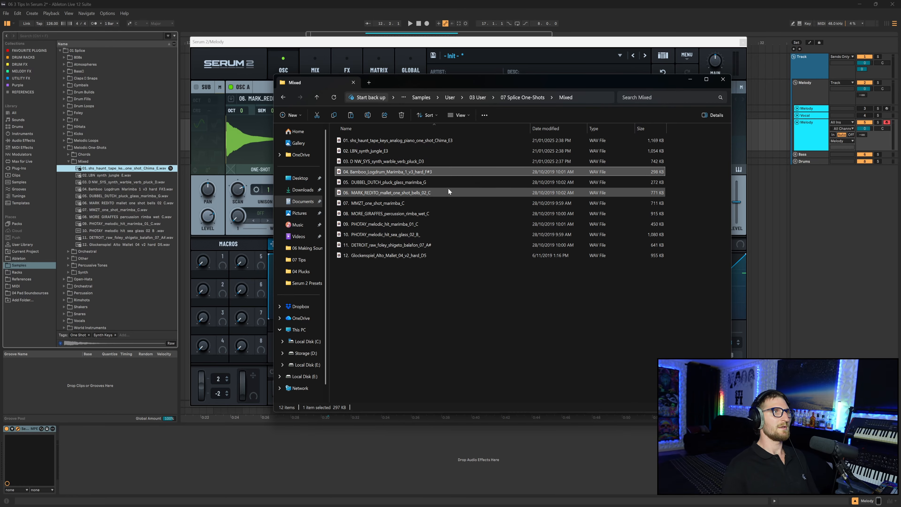
pyautogui.click(427, 182)
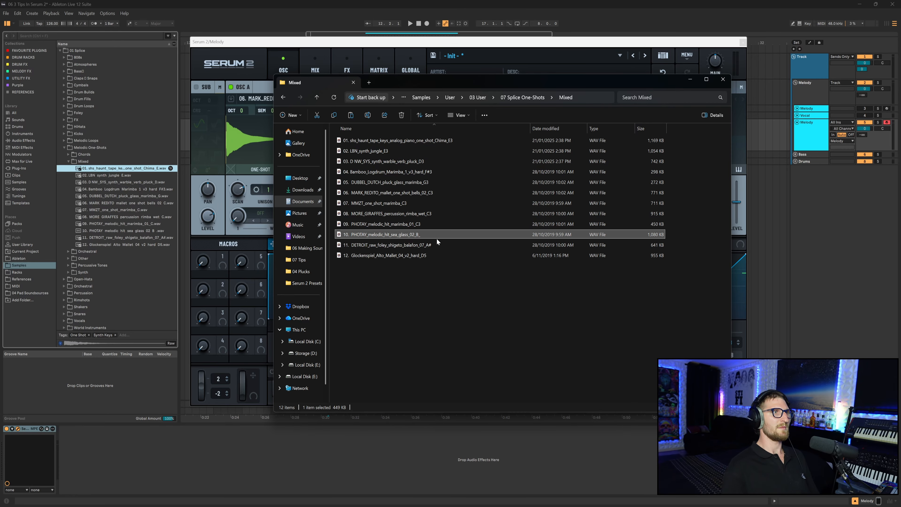
pyautogui.press('F2')
pyautogui.press('End')
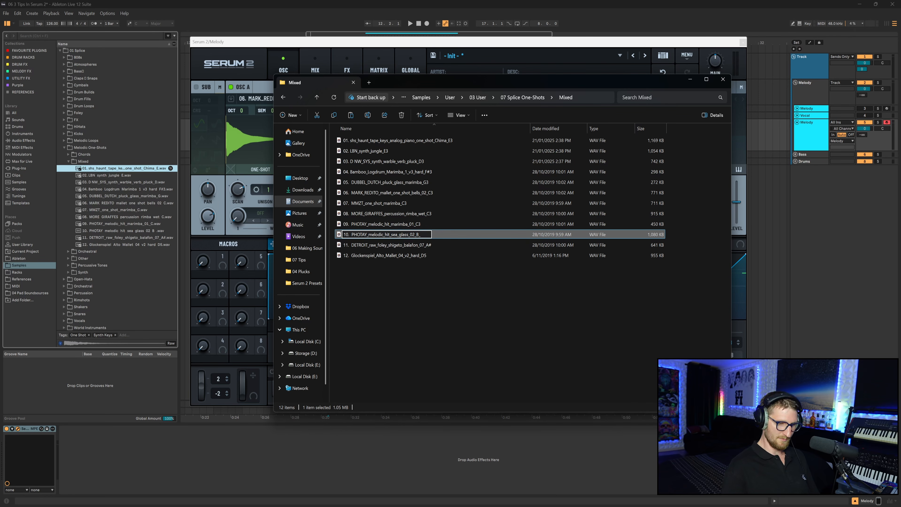
pyautogui.click(428, 244)
pyautogui.press('F2')
pyautogui.press('End')
pyautogui.write('3')
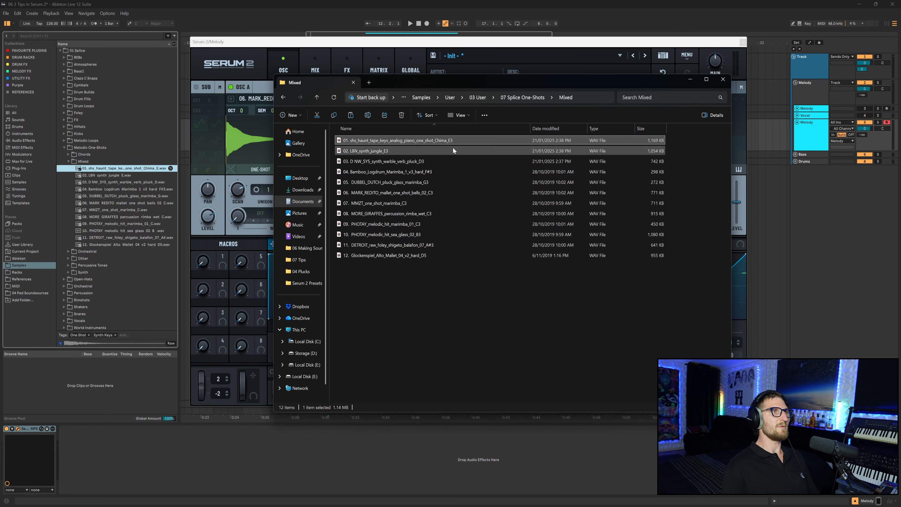
# Replace the underscore before E3 with a space in the 01 tape keys piano sample's file name.
pyautogui.click(451, 142)
pyautogui.press('F2')
pyautogui.press('End')
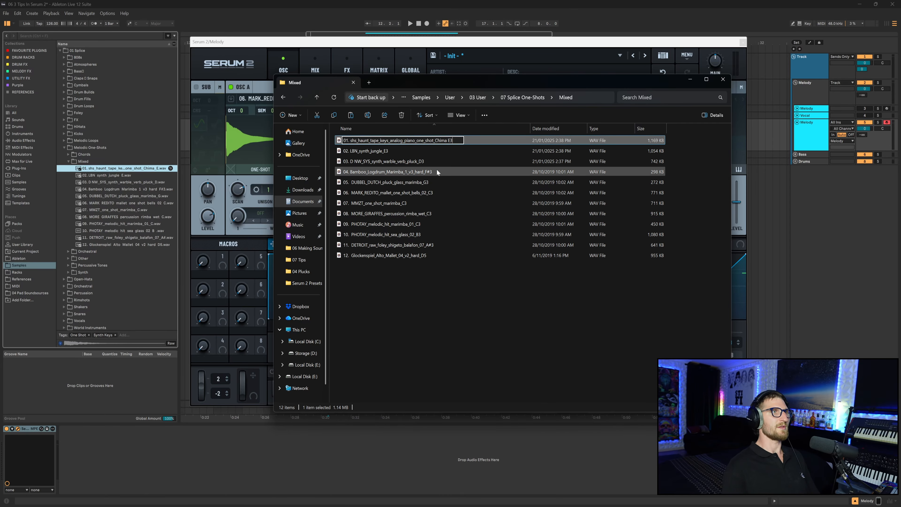
pyautogui.click(426, 299)
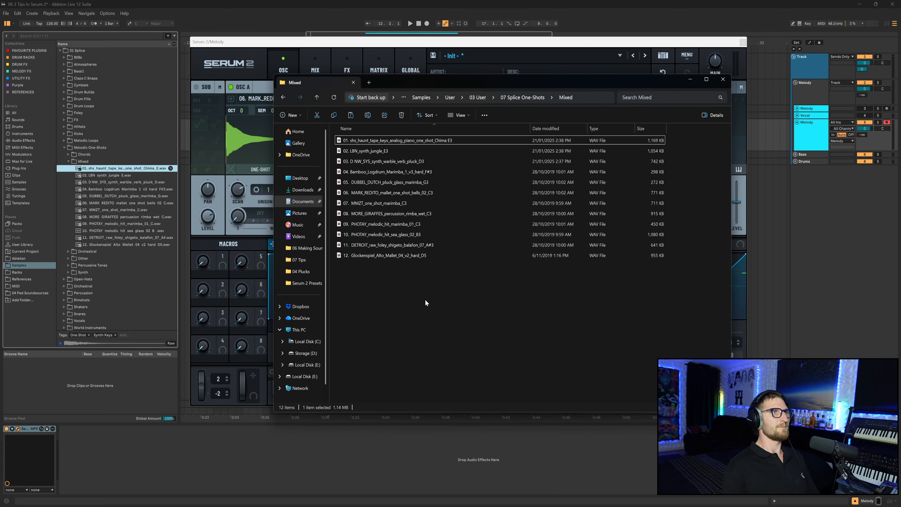
# Switch to Serum 2 and load the renamed 01 tape keys sample into oscillator A from User > 03 User > 07 Splice One-Shots > Mixed.
pyautogui.hotkey('alt', 'Tab')
pyautogui.click(284, 98)
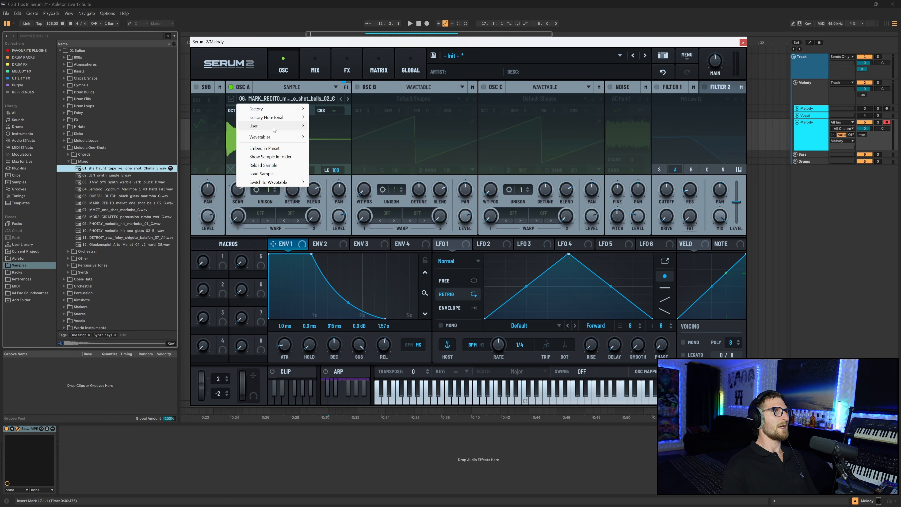
pyautogui.moveTo(278, 128)
pyautogui.moveTo(350, 143)
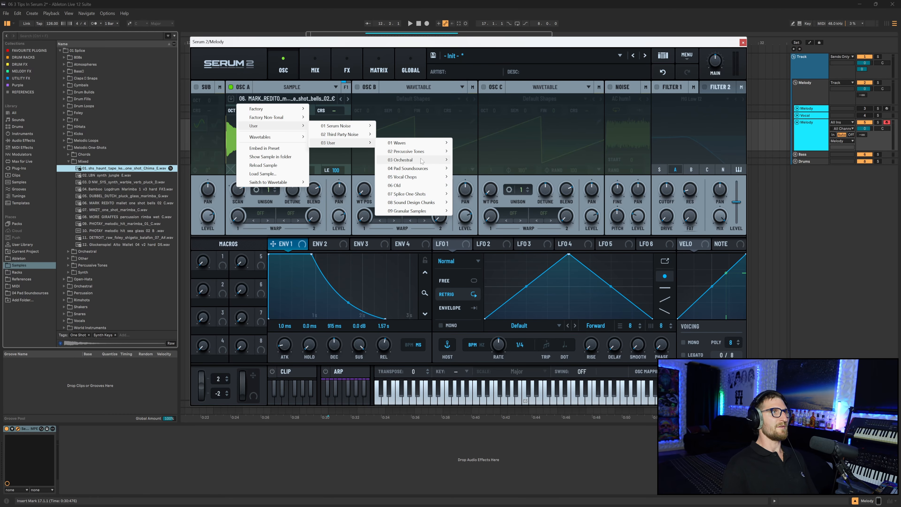
pyautogui.moveTo(421, 196)
pyautogui.moveTo(480, 195)
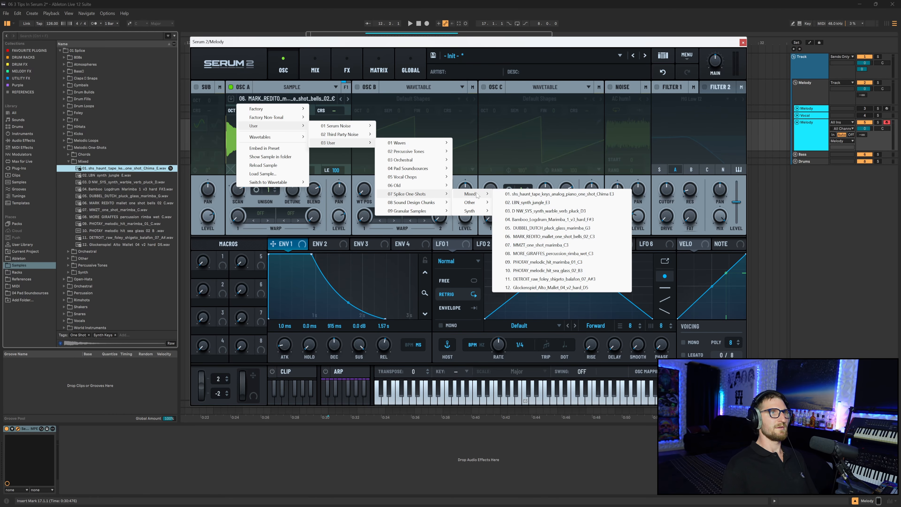
pyautogui.click(548, 194)
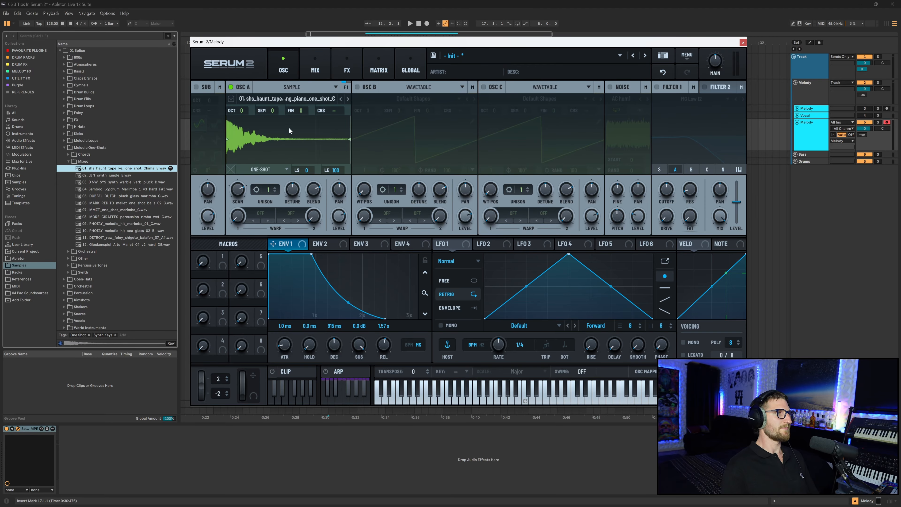
# Add Ableton's Tuner audio effect after Serum 2 on the Melody track.
pyautogui.click(23, 140)
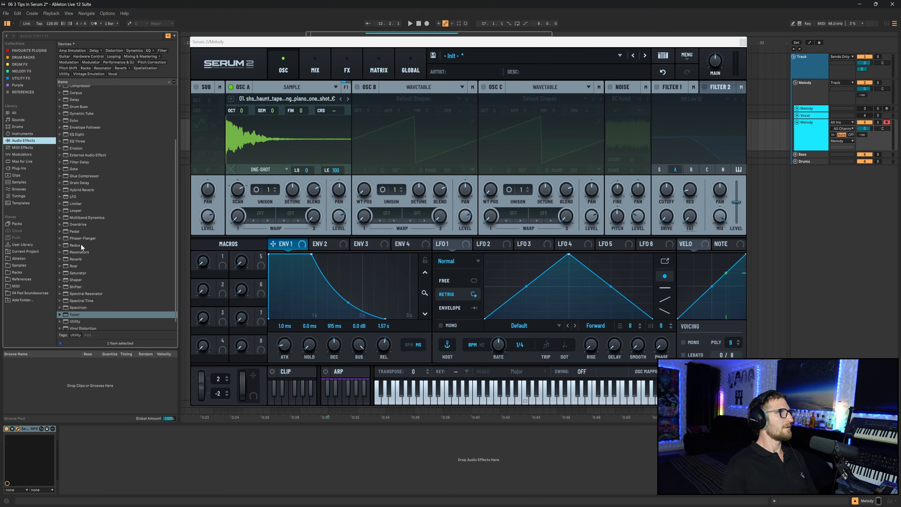
pyautogui.doubleClick(77, 316)
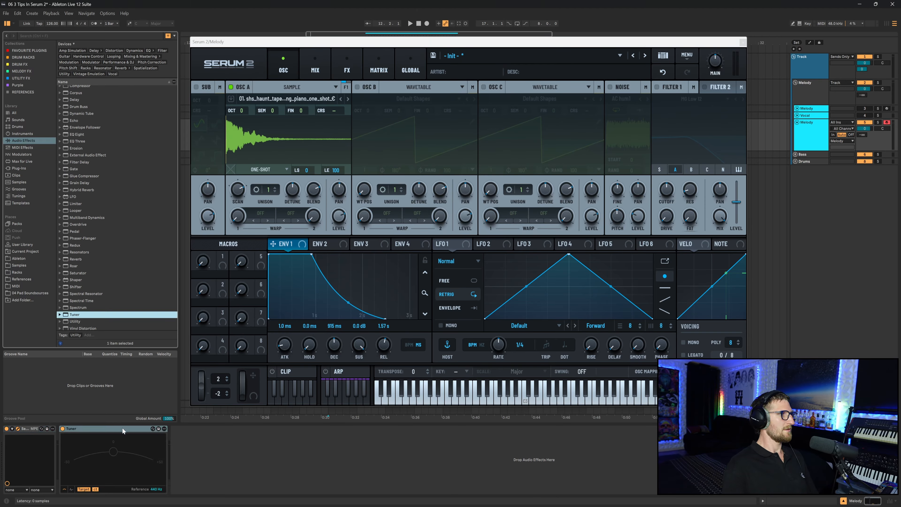
pyautogui.click(121, 429)
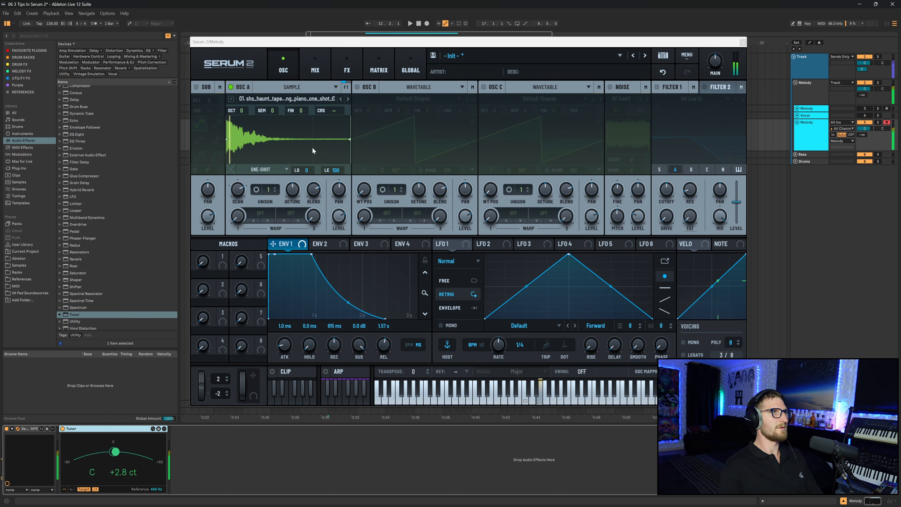
# Step oscillator A forward through the renamed samples to 07. MMZT_one_shot_marimba_C3, checking their tuning with the Tuner.
pyautogui.click(348, 99)
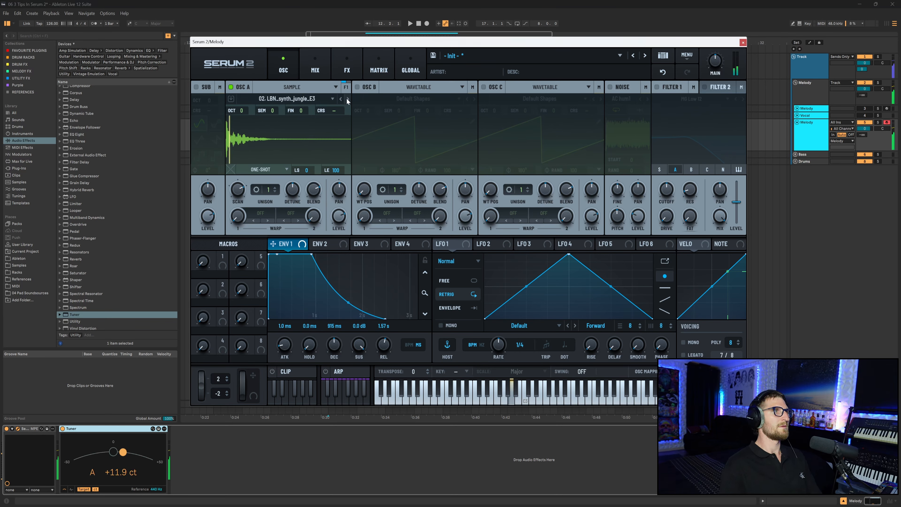
pyautogui.click(348, 99)
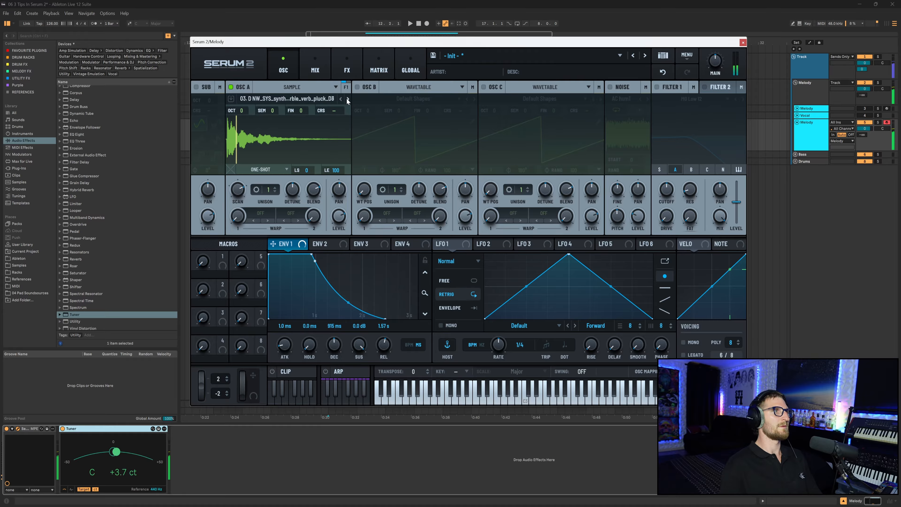
pyautogui.click(348, 99)
pyautogui.click(348, 99)
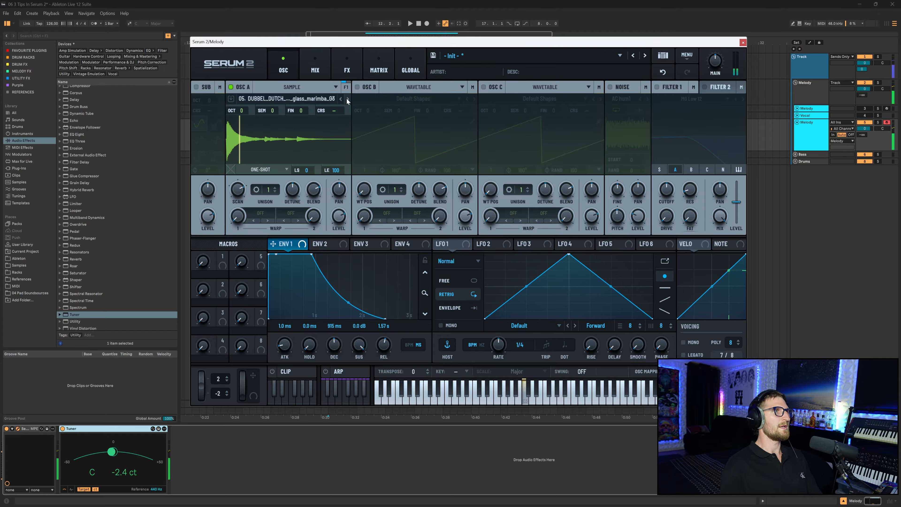
pyautogui.click(348, 99)
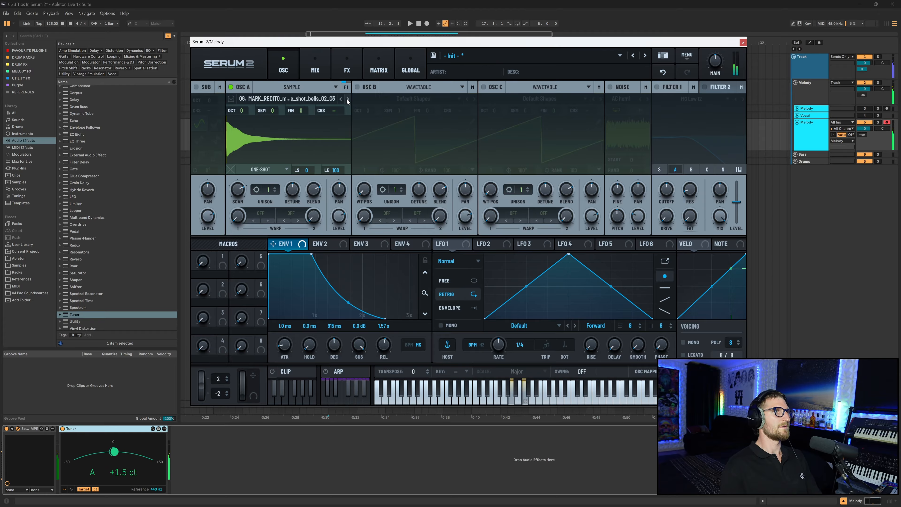
pyautogui.click(348, 99)
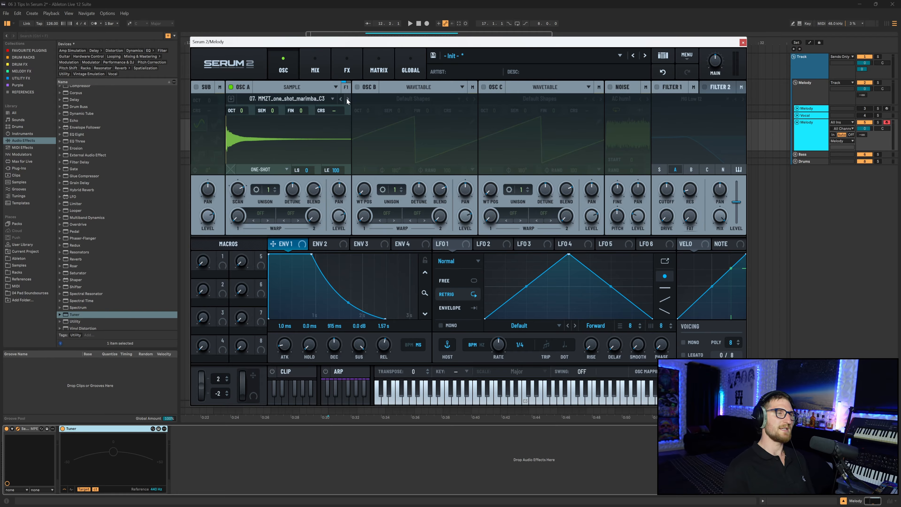